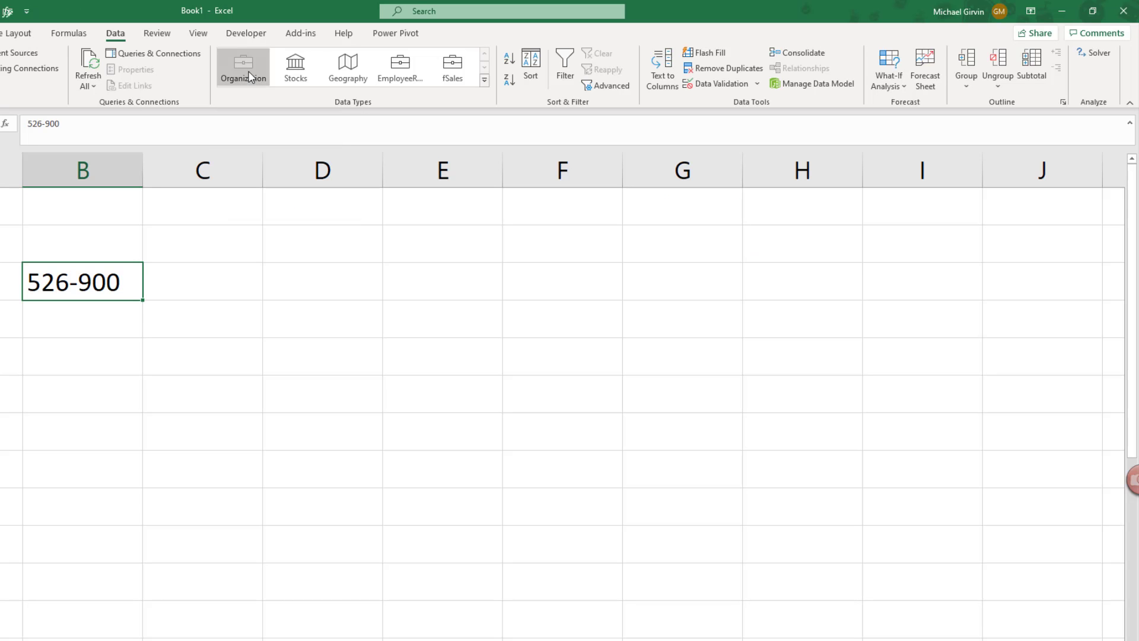
- Convert 526-900 in B3 to the EmployeeRecords data type and view its employee record card
click(615, 124)
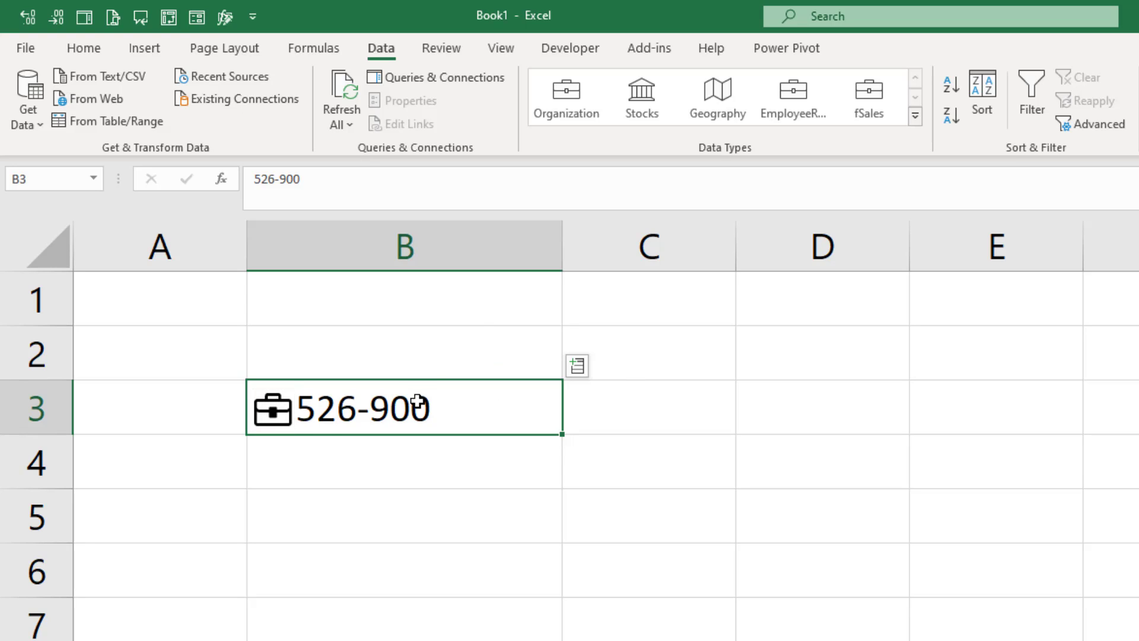
click(283, 422)
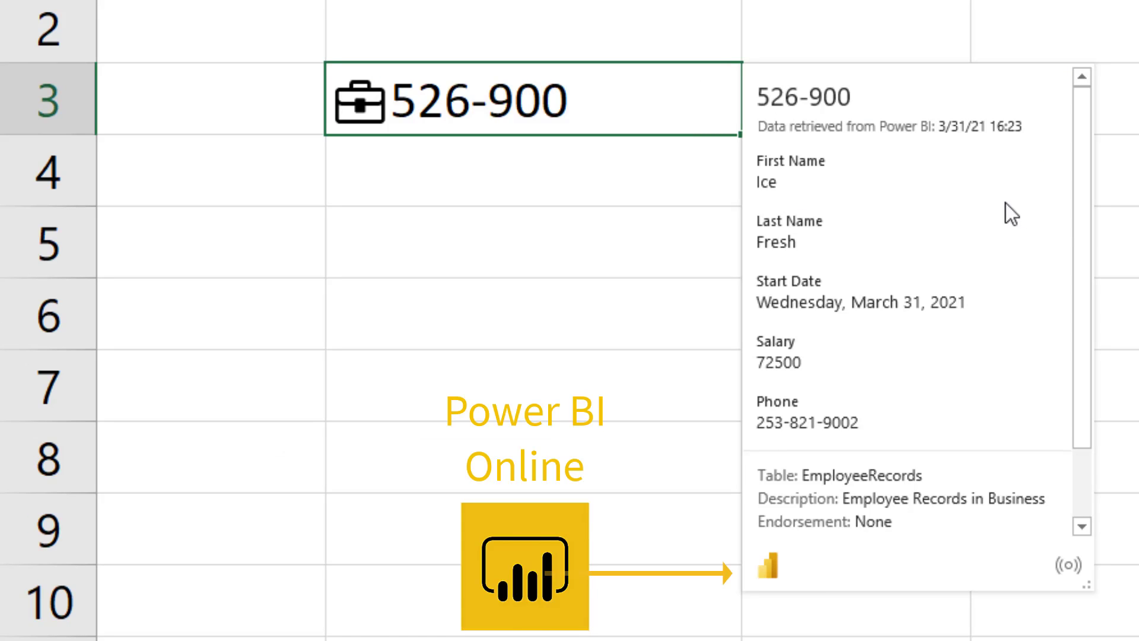
scroll(1094, 237, down, 3)
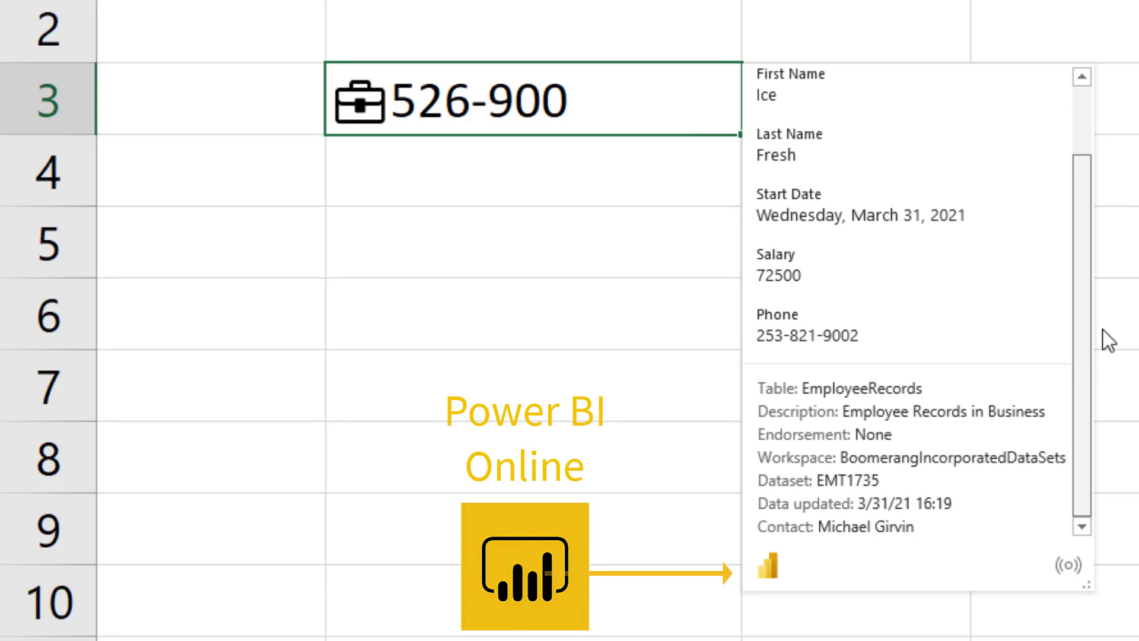
scroll(1103, 279, up, 3)
- Enter a formula in D3 that returns the Phone field from B3's employee record
click(781, 254)
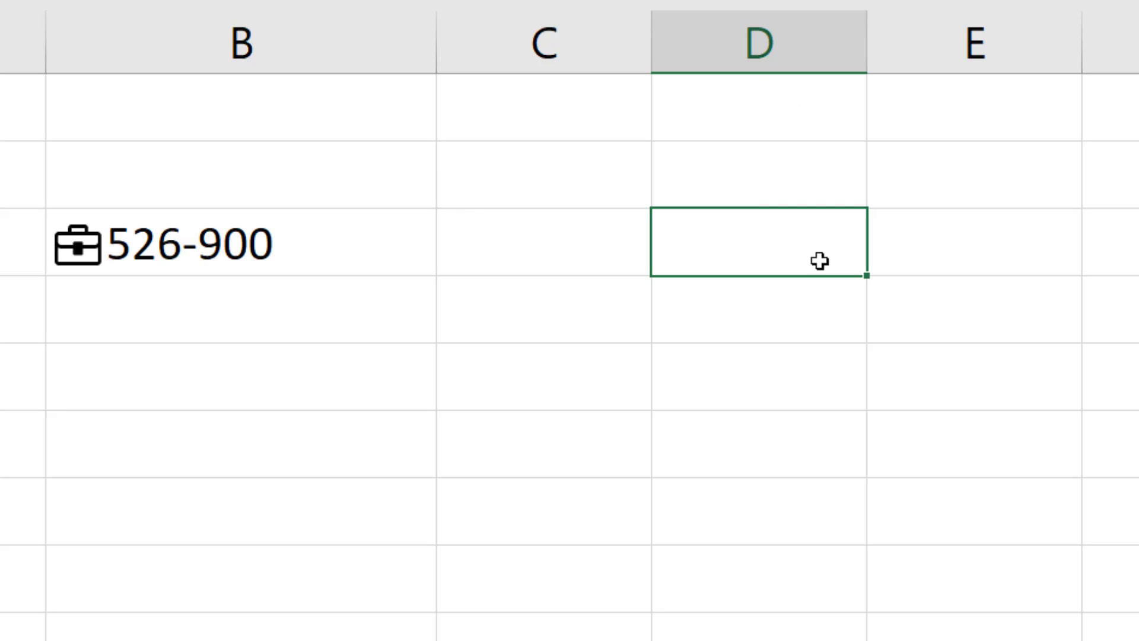
text(=)
click(316, 253)
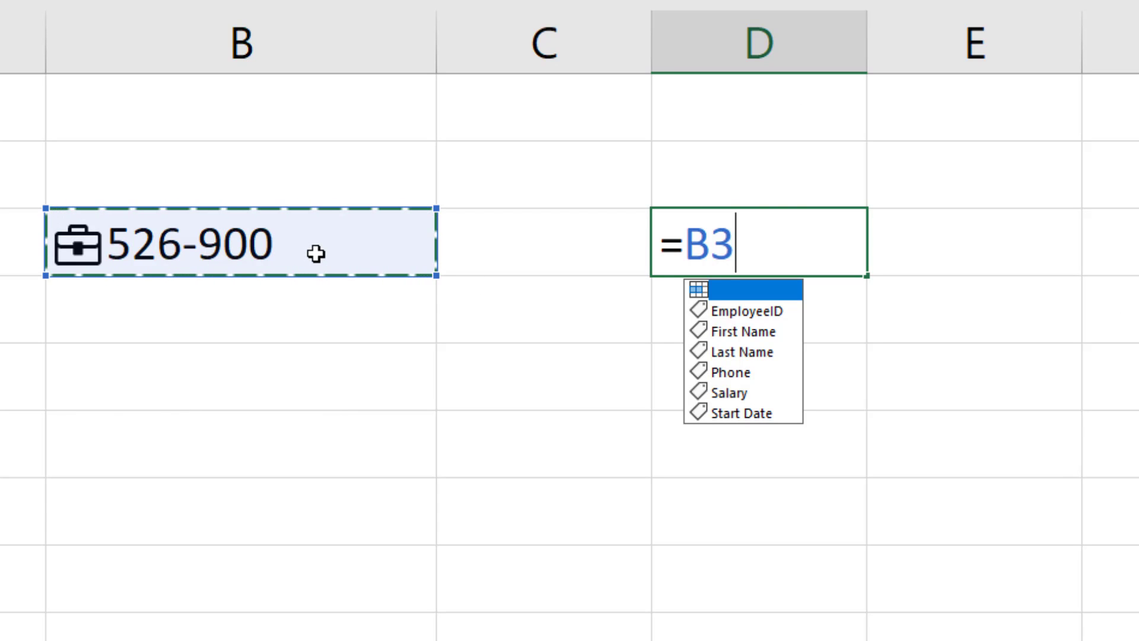
key(Down)
key(Down)
key(Down)
key(Down)
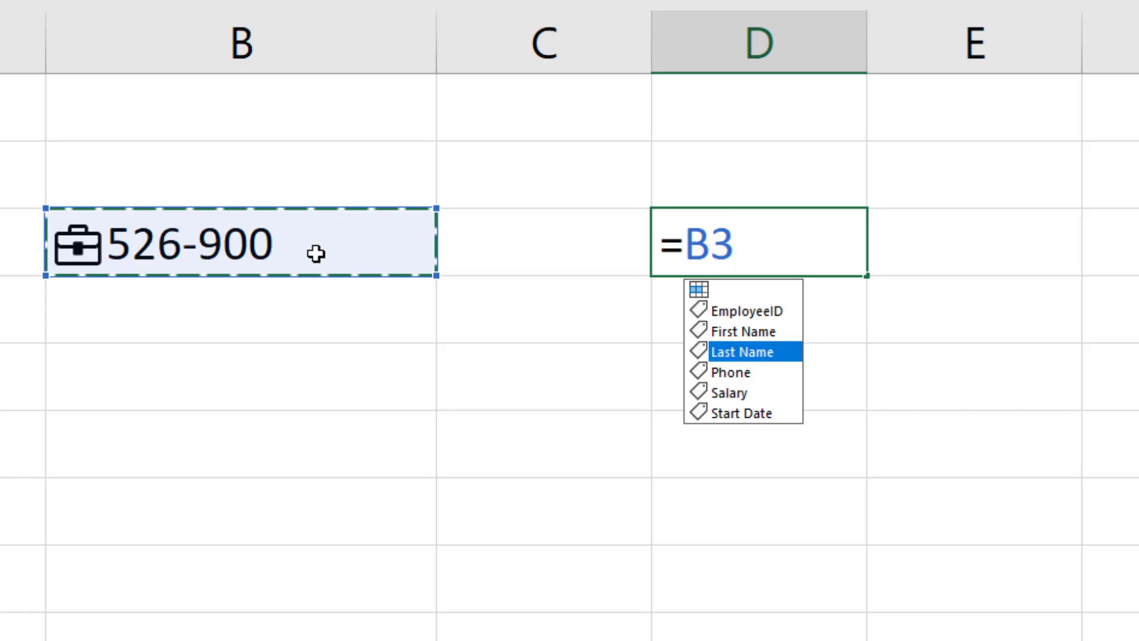
key(Tab)
key(Return)
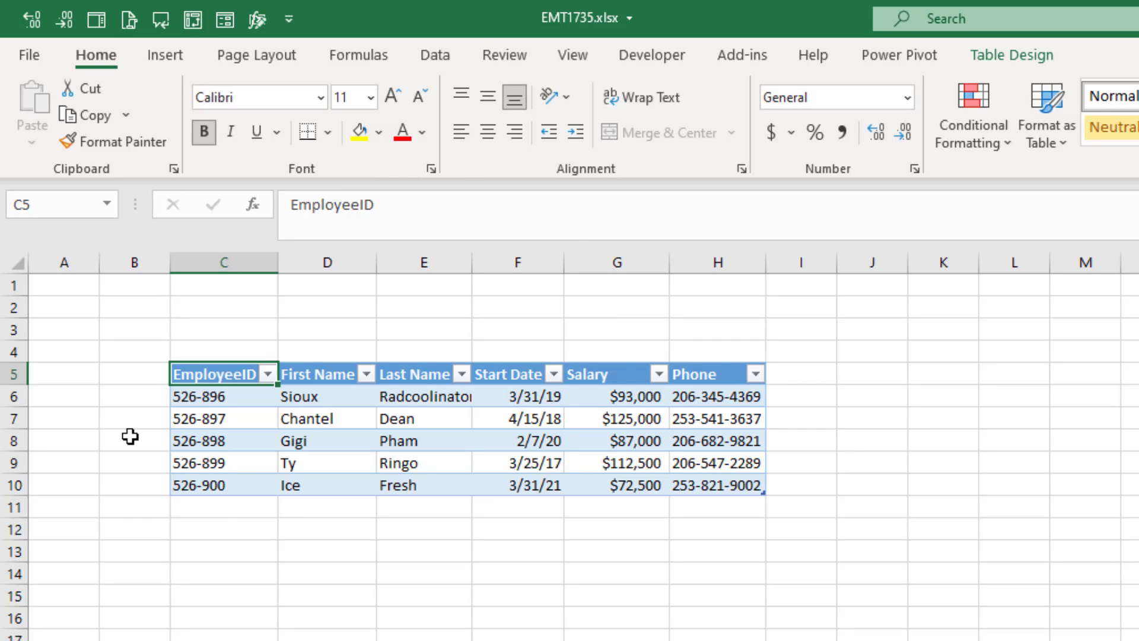
- Save the EMT1735.xlsx workbook
key(ctrl+s)
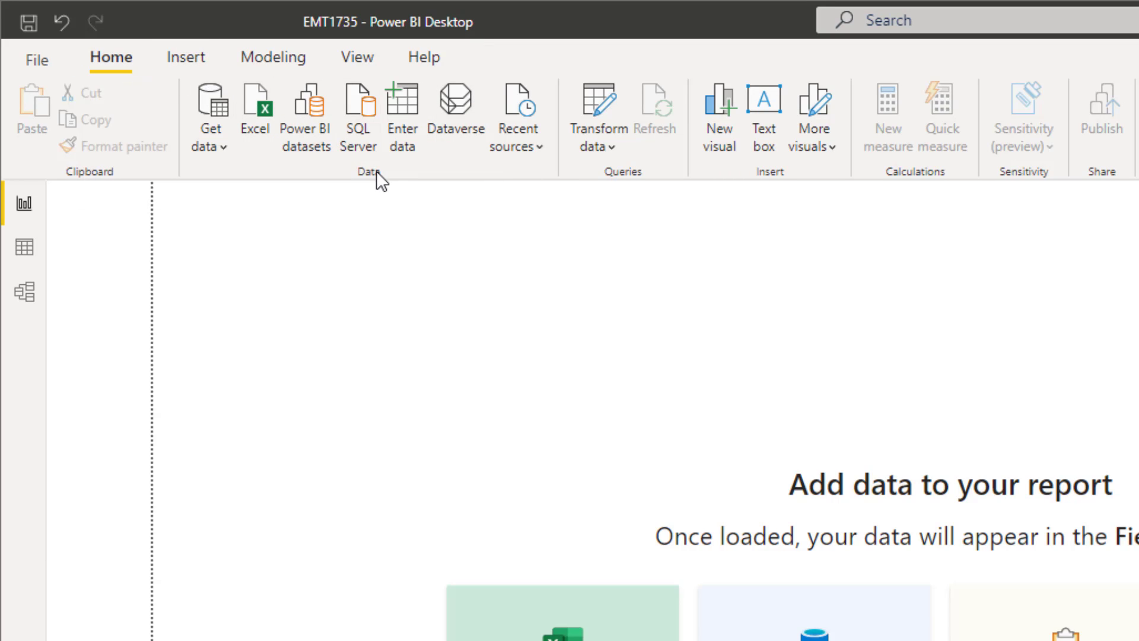
- Import the EmployeeRecords table from EMT1735.xlsx through the query editor and apply it
click(260, 119)
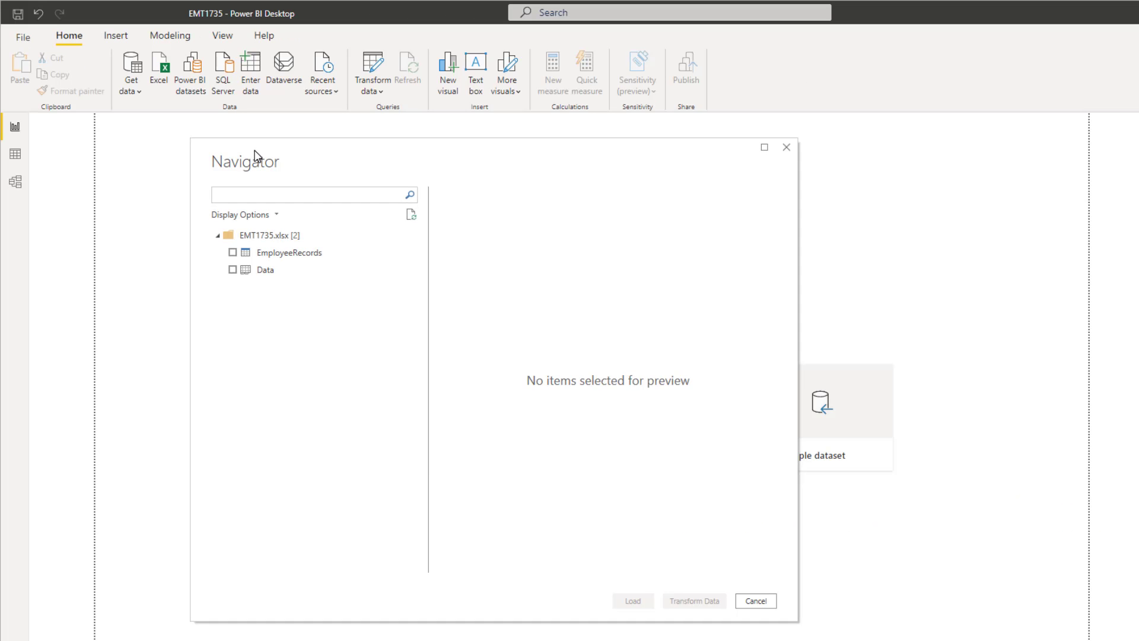
click(233, 253)
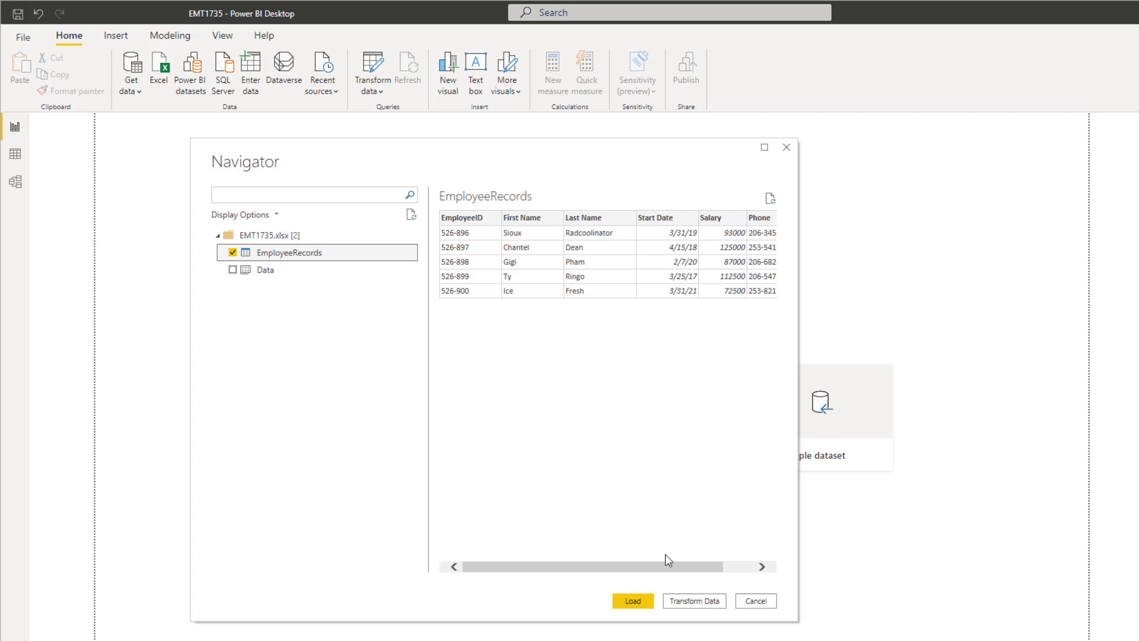
click(696, 601)
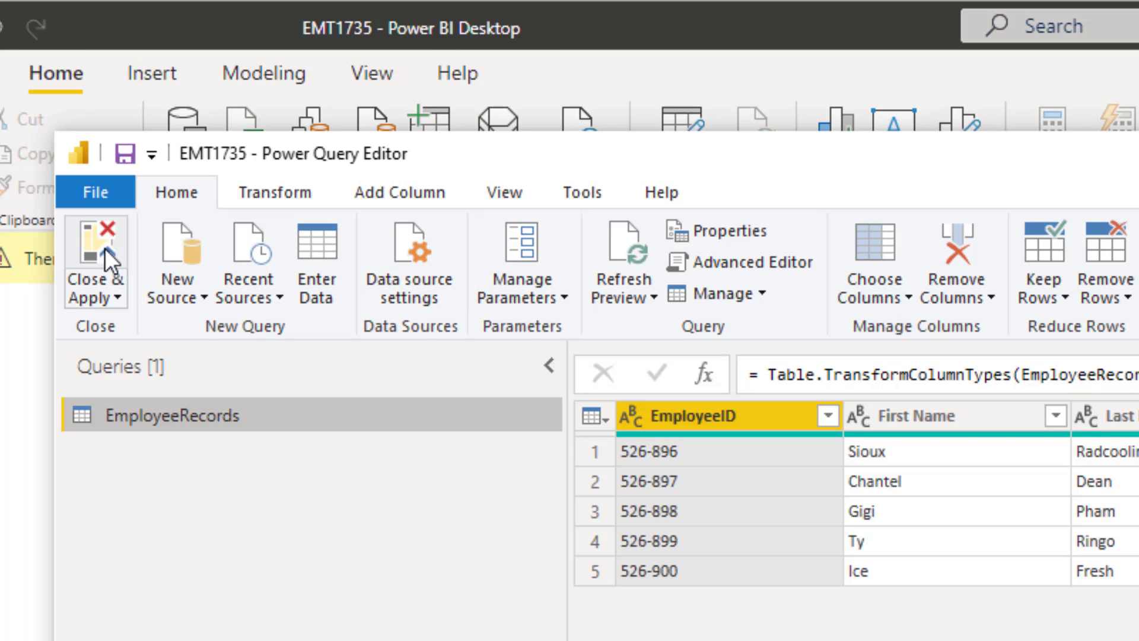
click(104, 248)
- Select the EmployeeRecords table in Model view and reposition it in the diagram
click(35, 349)
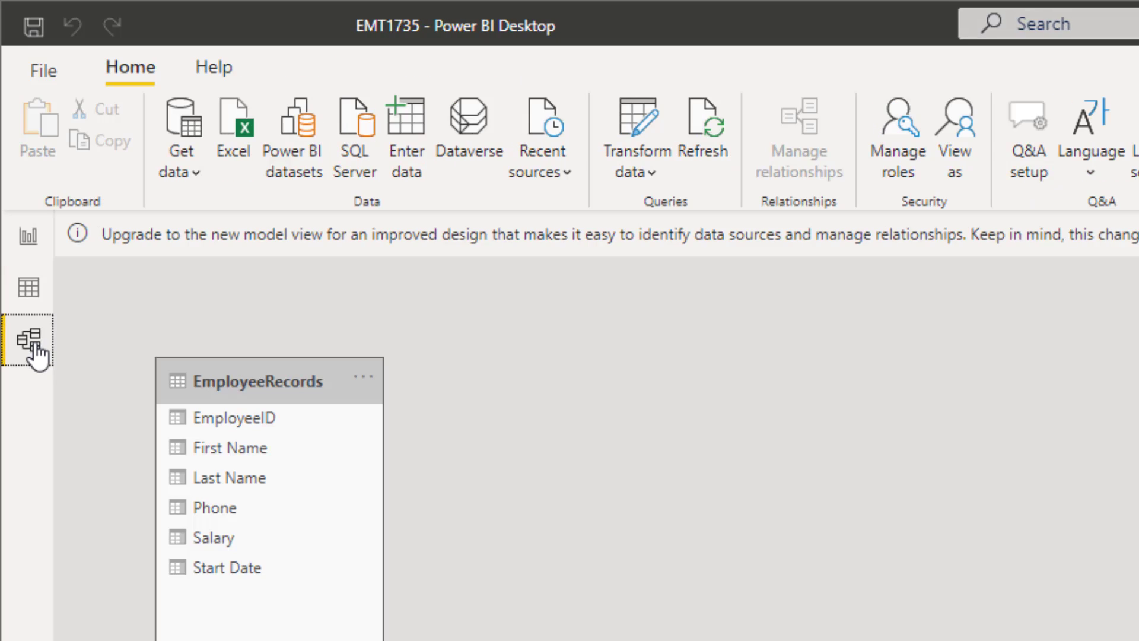
click(485, 231)
drag(483, 231, 510, 231)
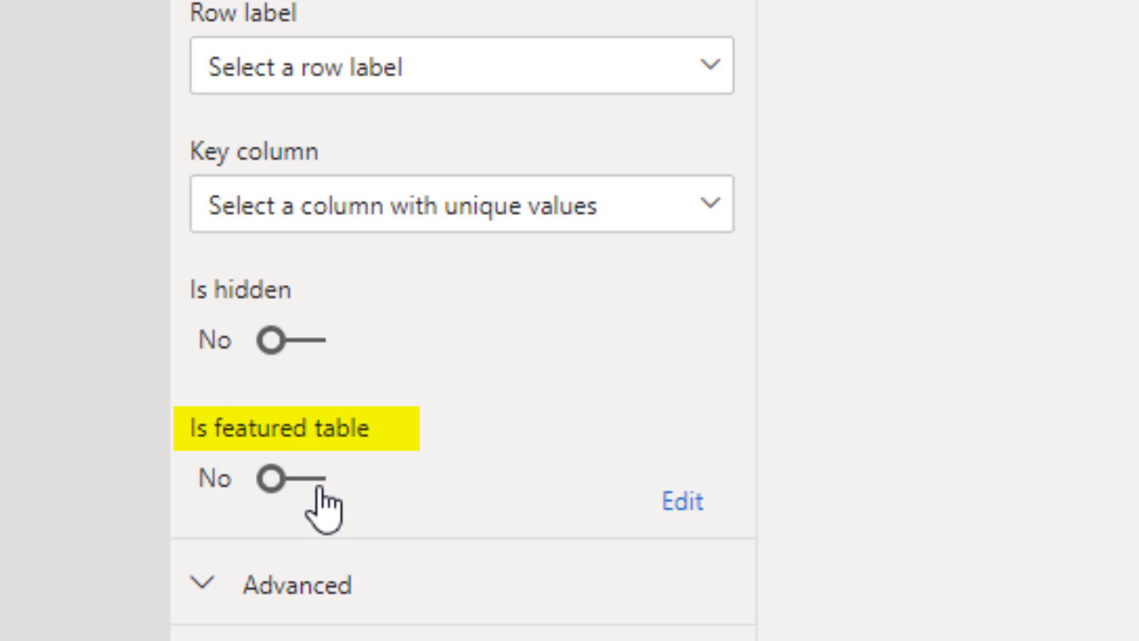
- Make EmployeeRecords a featured table described 'Employee Records in Business', with EmployeeID as row label and key column
click(287, 475)
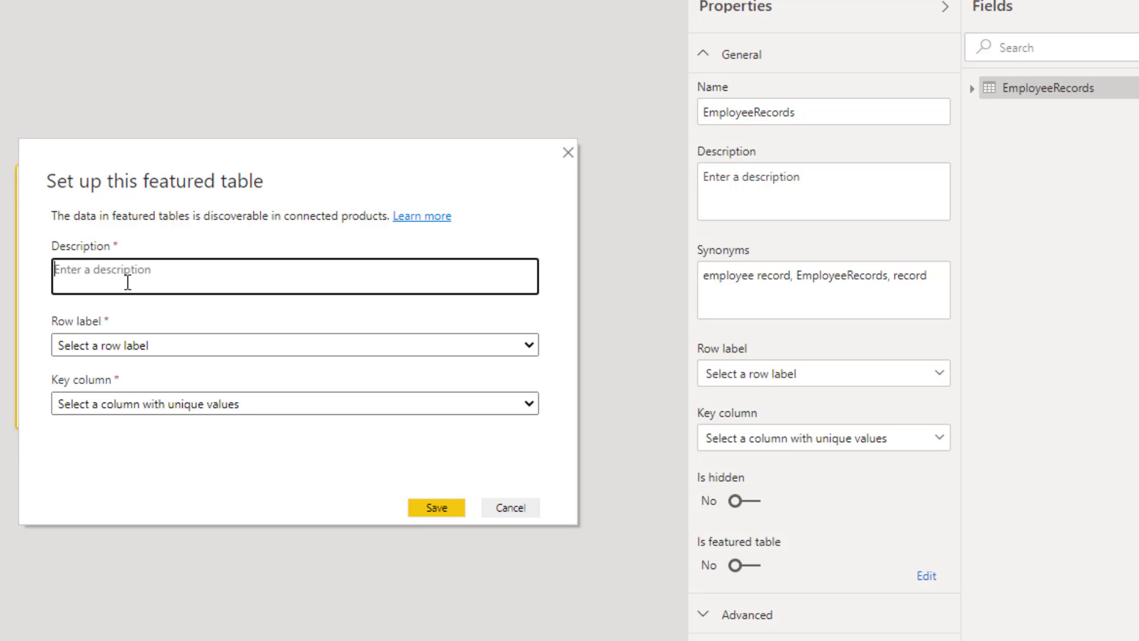
text(Employee Records in Business)
click(98, 346)
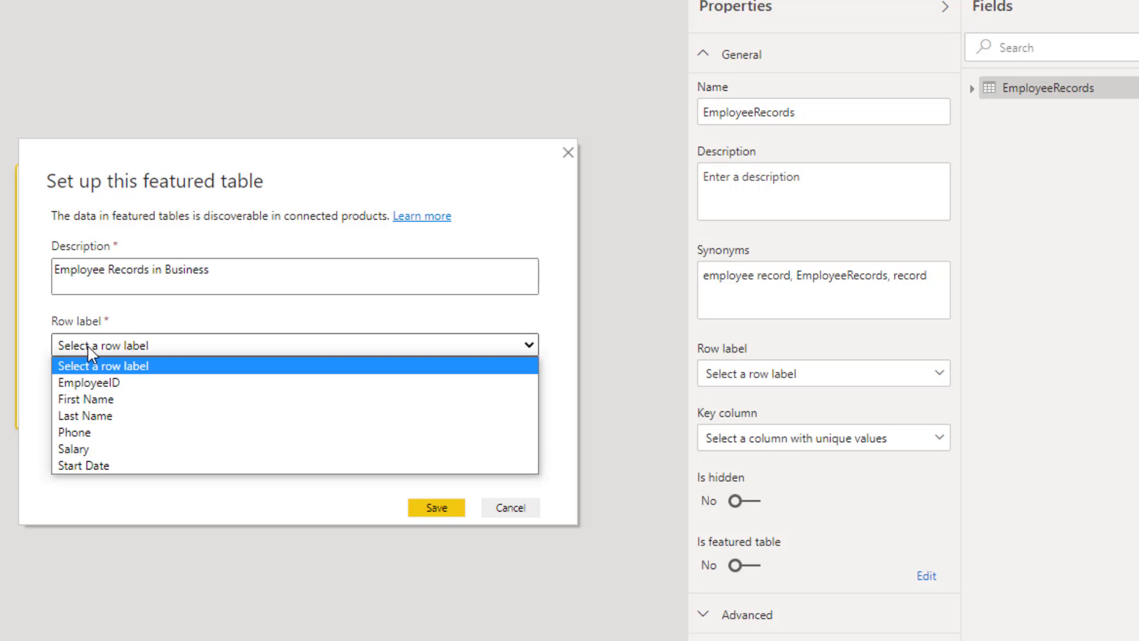
click(86, 385)
click(92, 405)
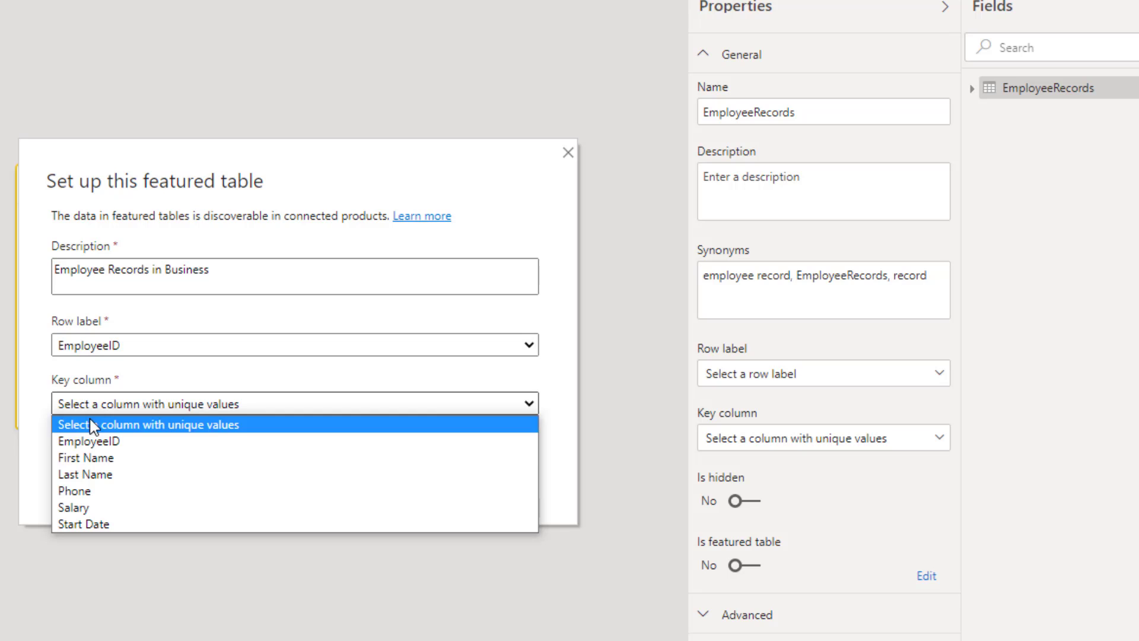
click(95, 441)
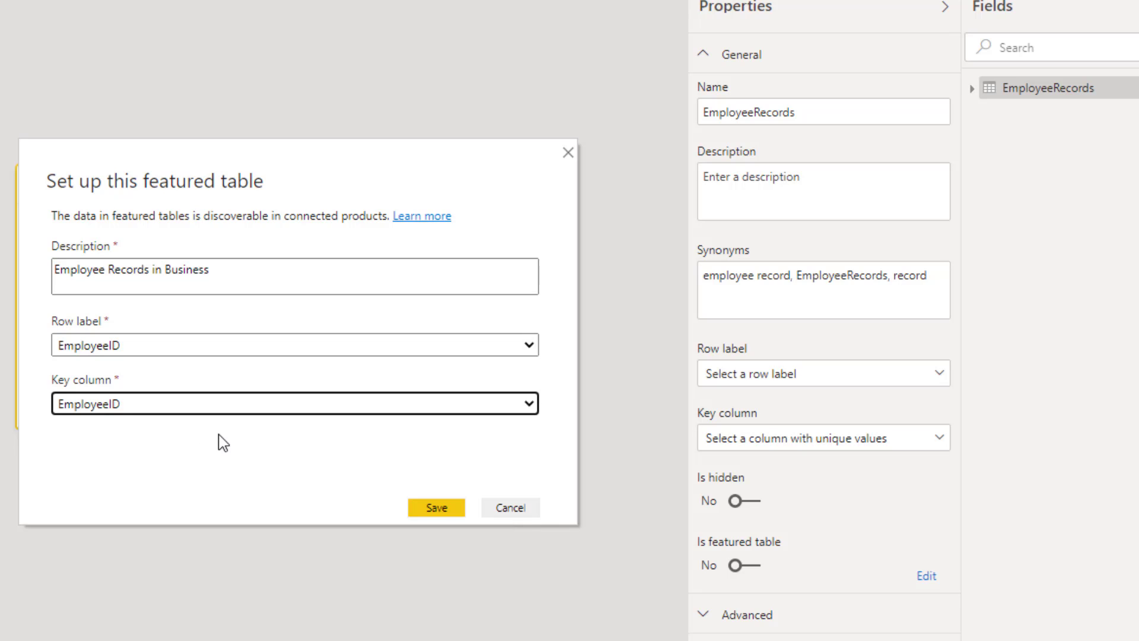
click(436, 508)
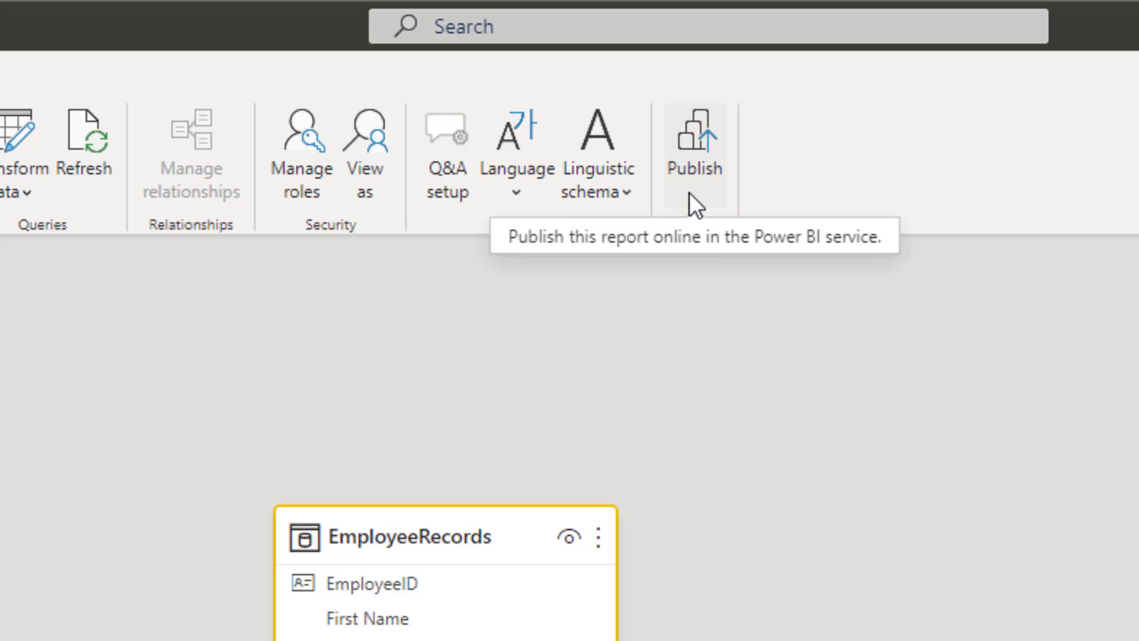
- Save the model and publish it to the BoomerangIncorporatedDataSets workspace
click(699, 148)
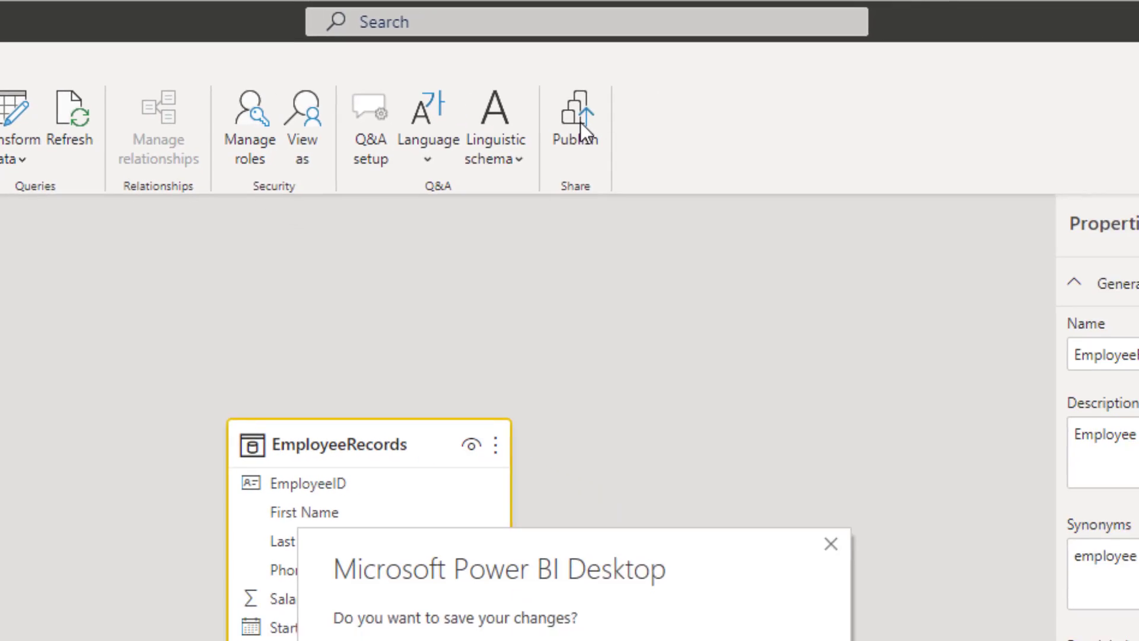
click(683, 640)
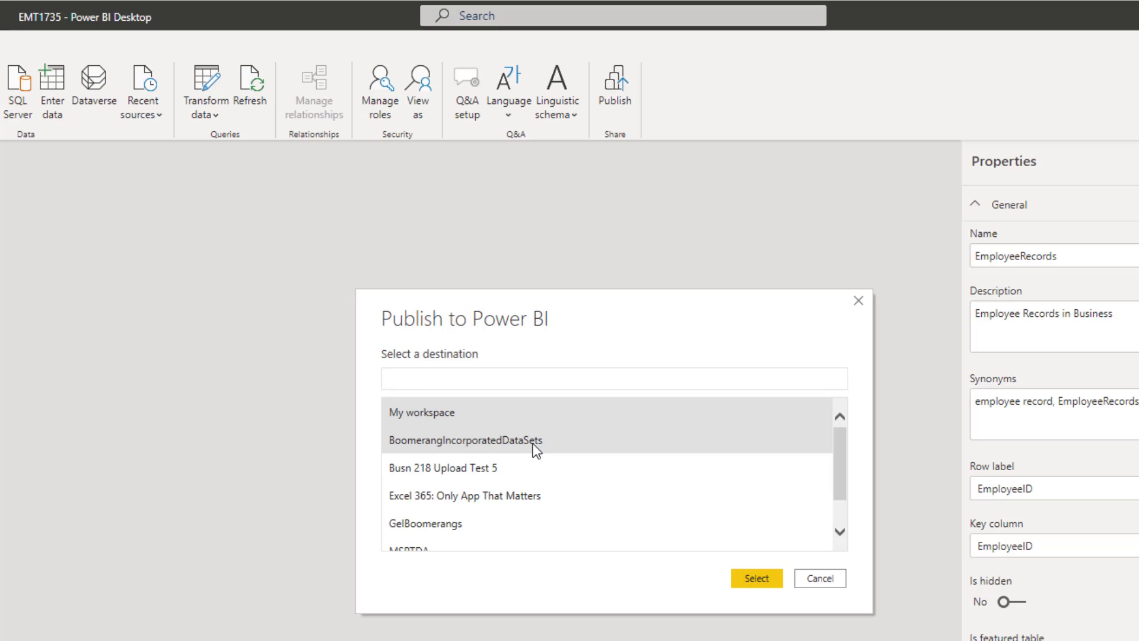
click(533, 444)
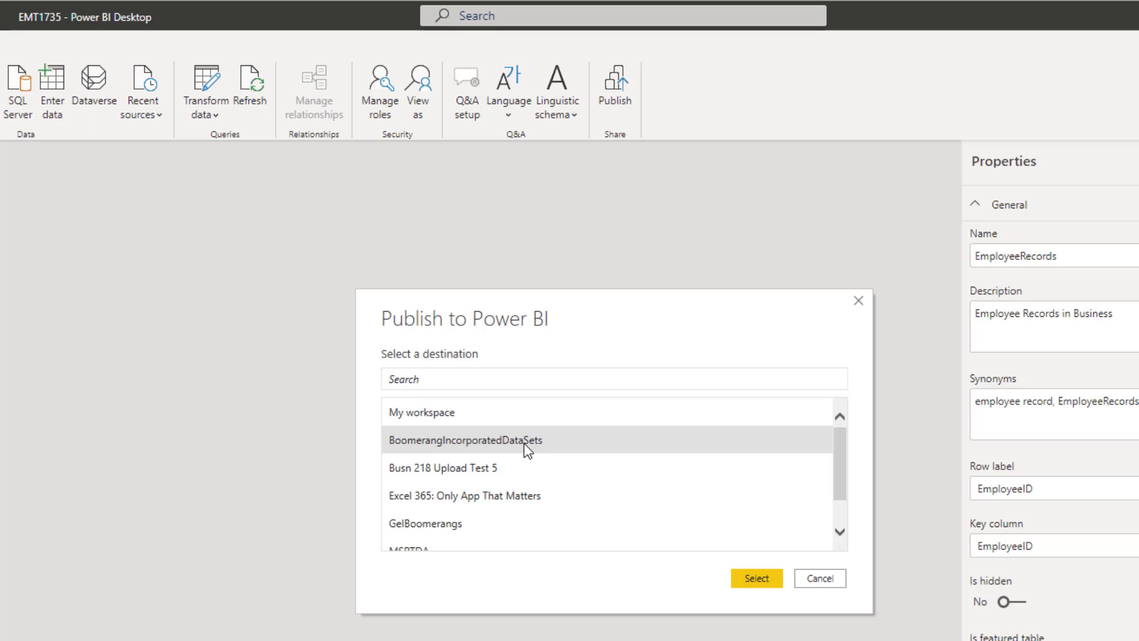
click(755, 578)
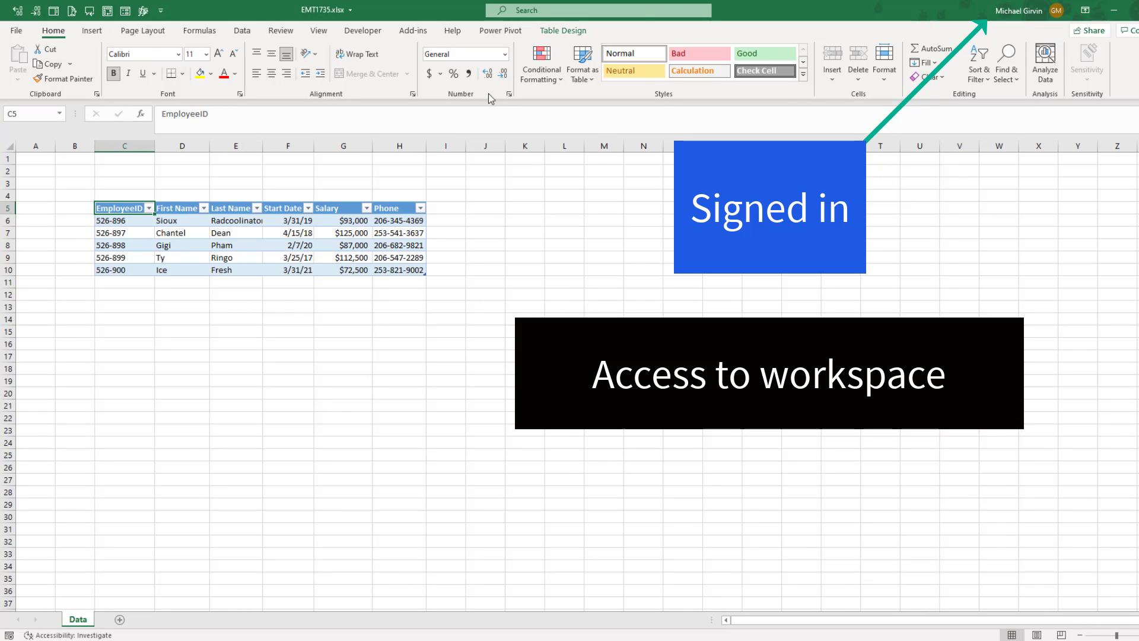
- In a new workbook, enter IDs 526-900 in I7 and 526-898 in I8, then select both
click(242, 30)
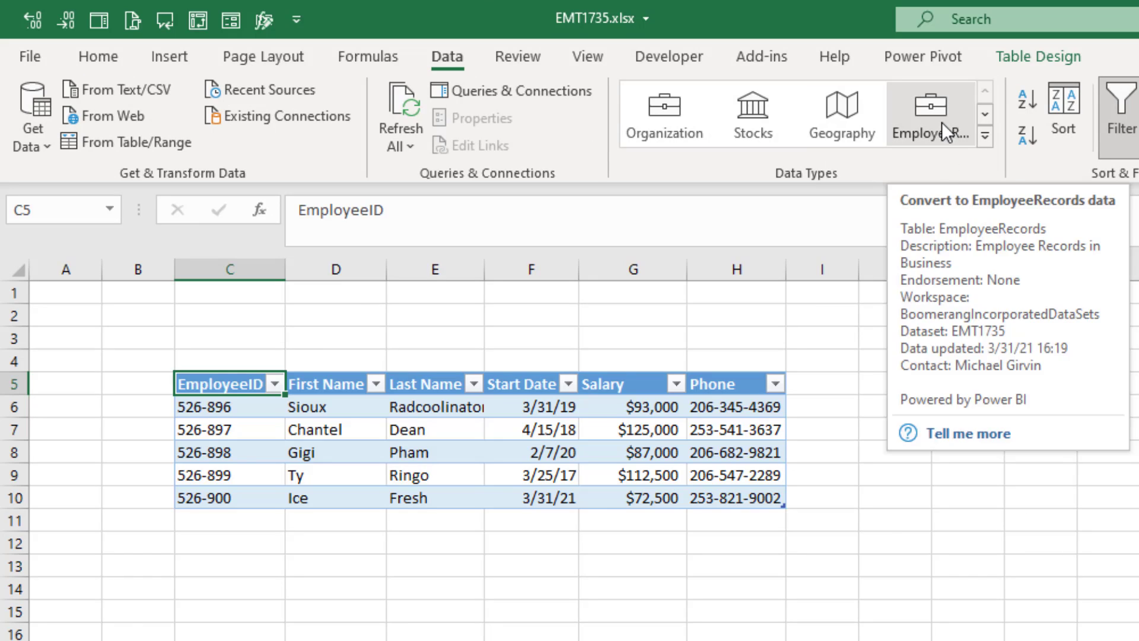
click(970, 444)
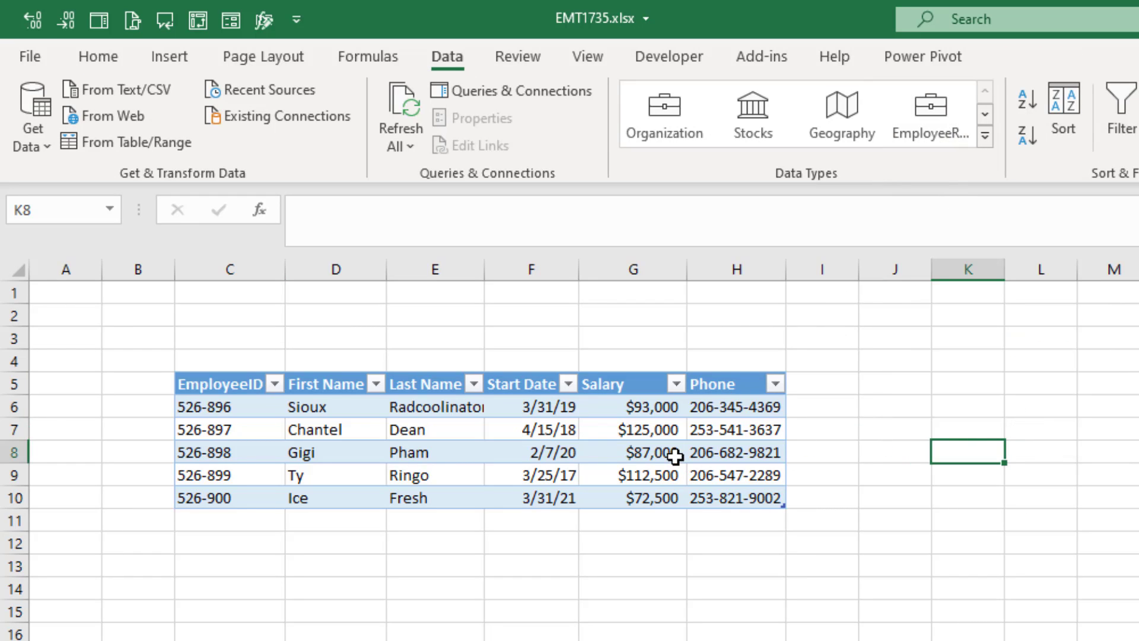
key(ctrl+n)
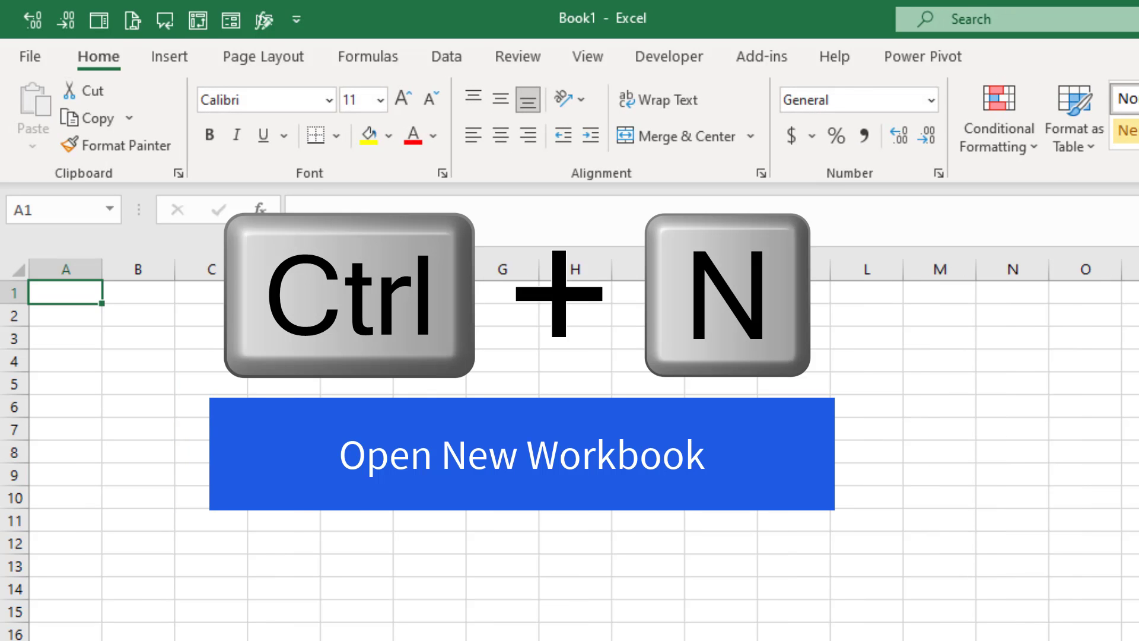
click(671, 429)
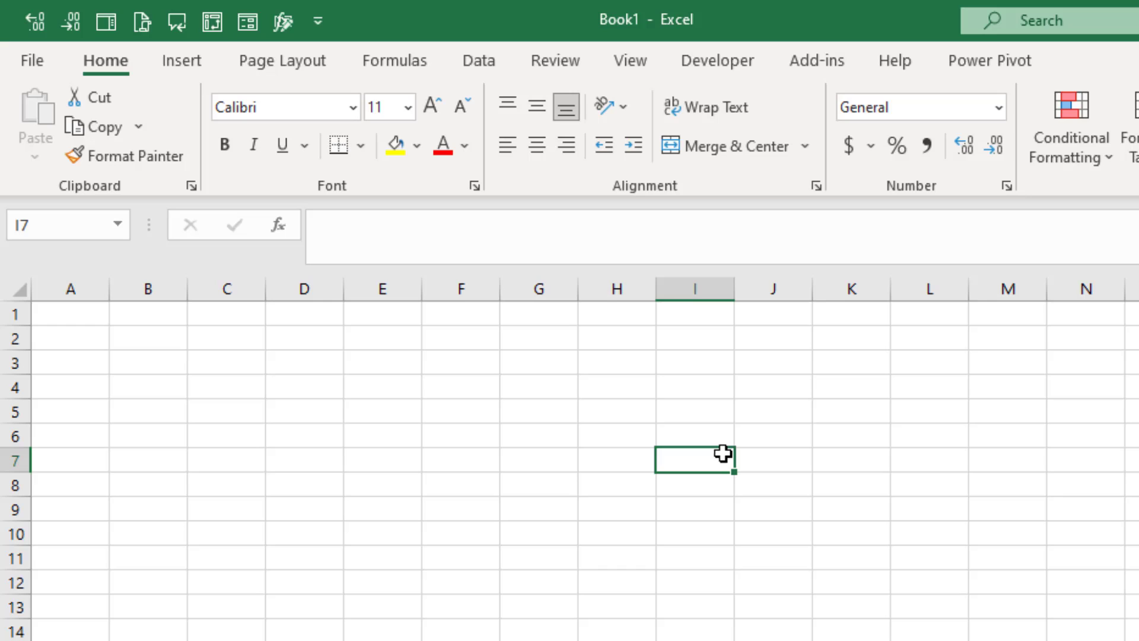
text(526-)
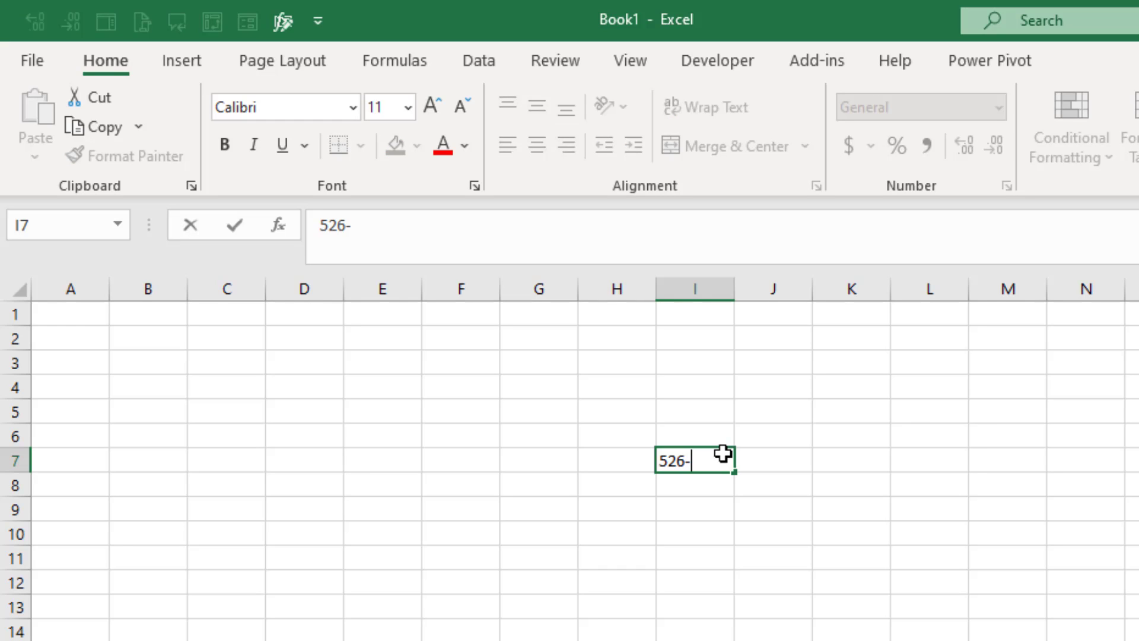
text(900)
key(Return)
text(52)
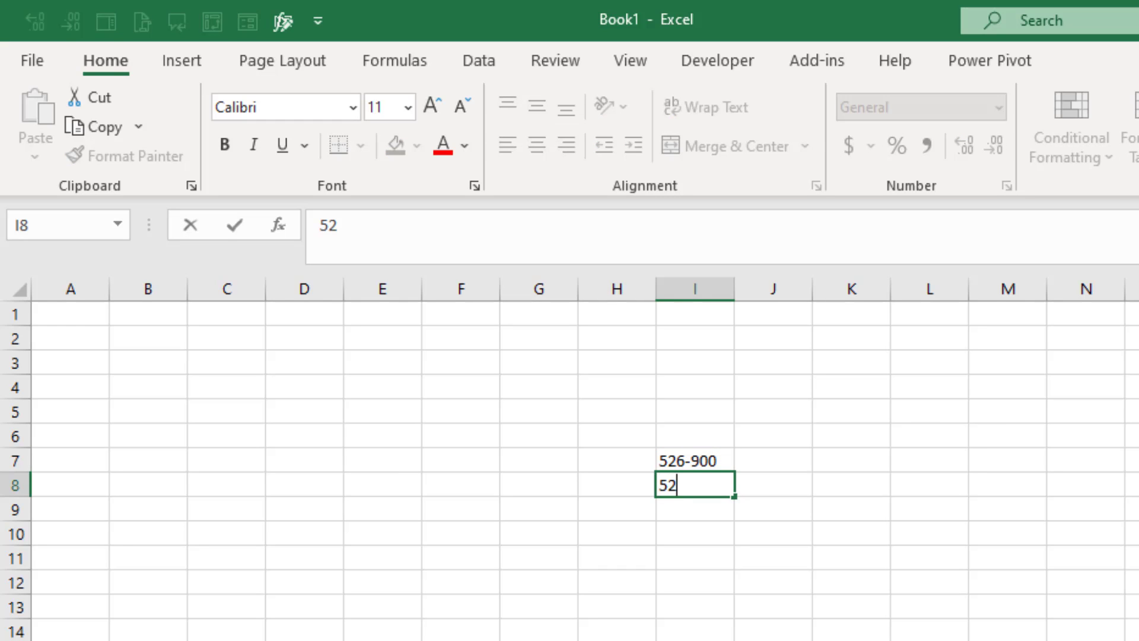
text(6-898)
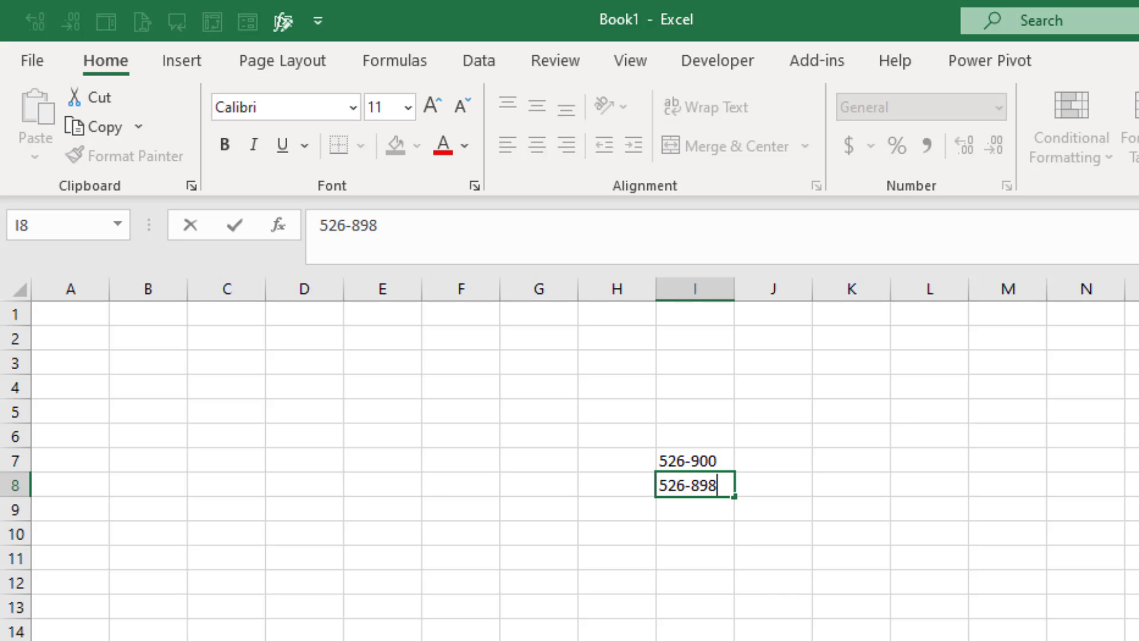
key(Return)
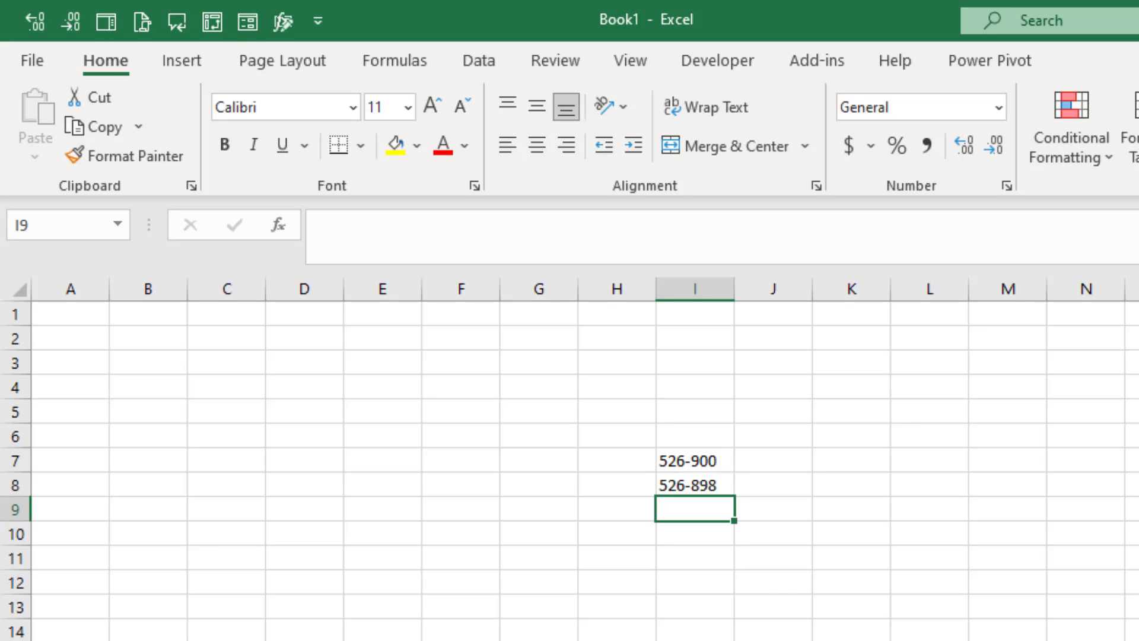
click(703, 462)
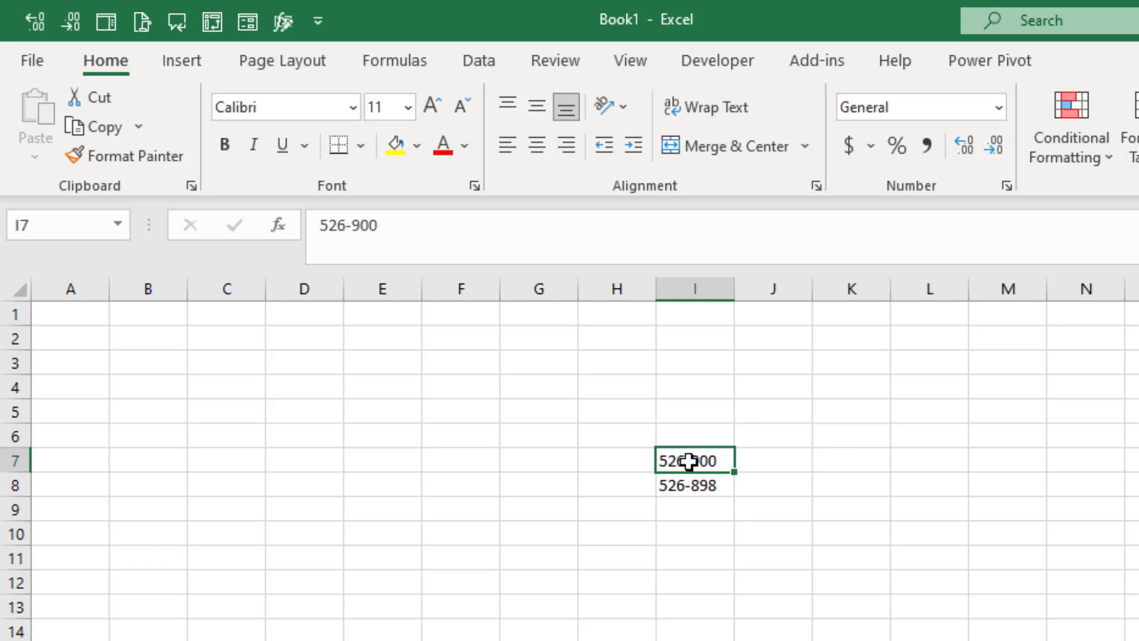
drag(694, 462, 697, 482)
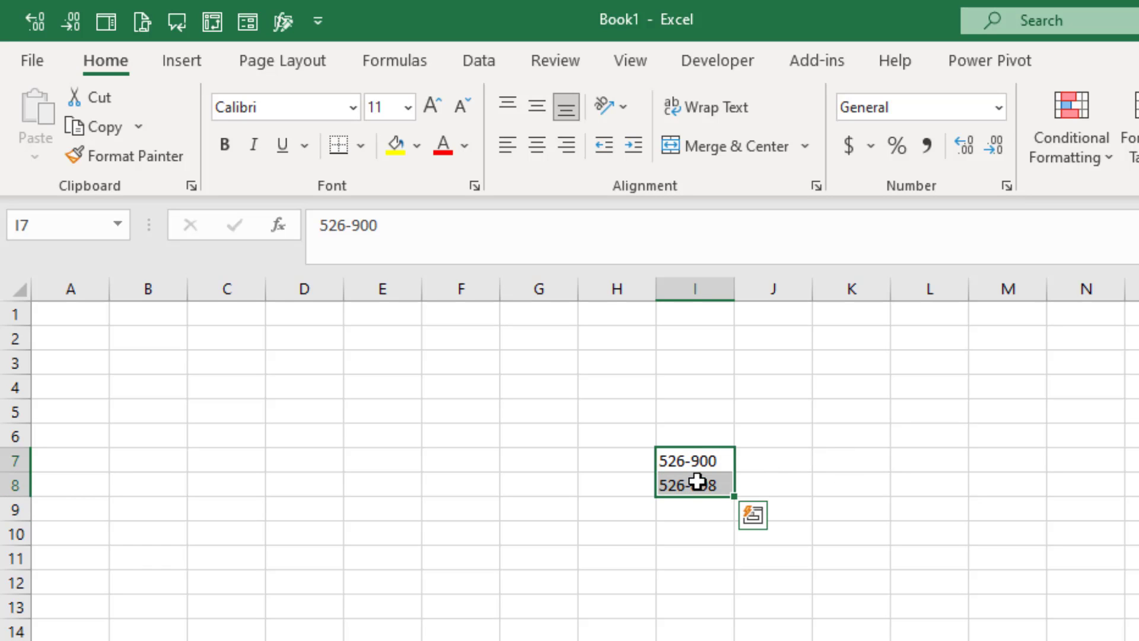
- Convert I7:I8 to EmployeeRecords, widen column I, and show the 526-900 record card
click(495, 55)
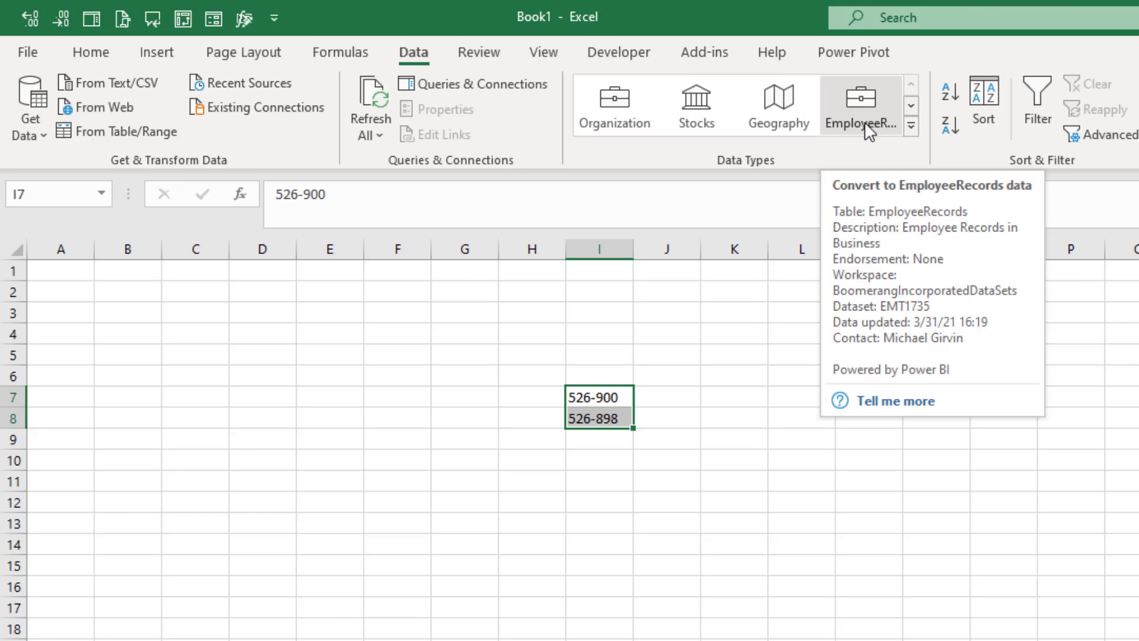
click(864, 123)
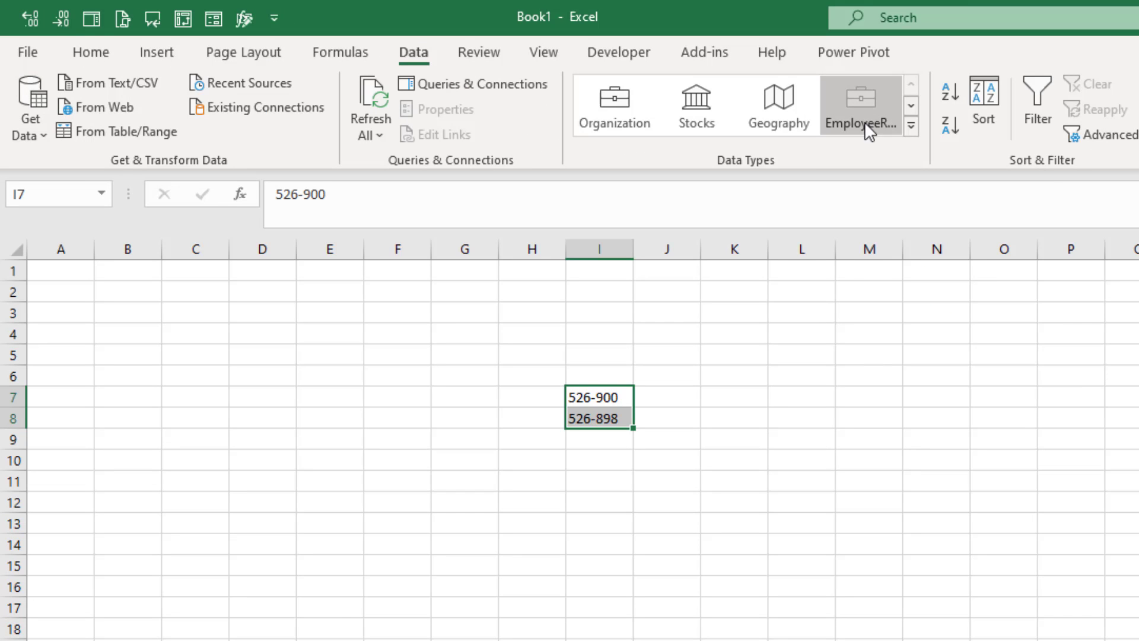
drag(631, 248, 796, 254)
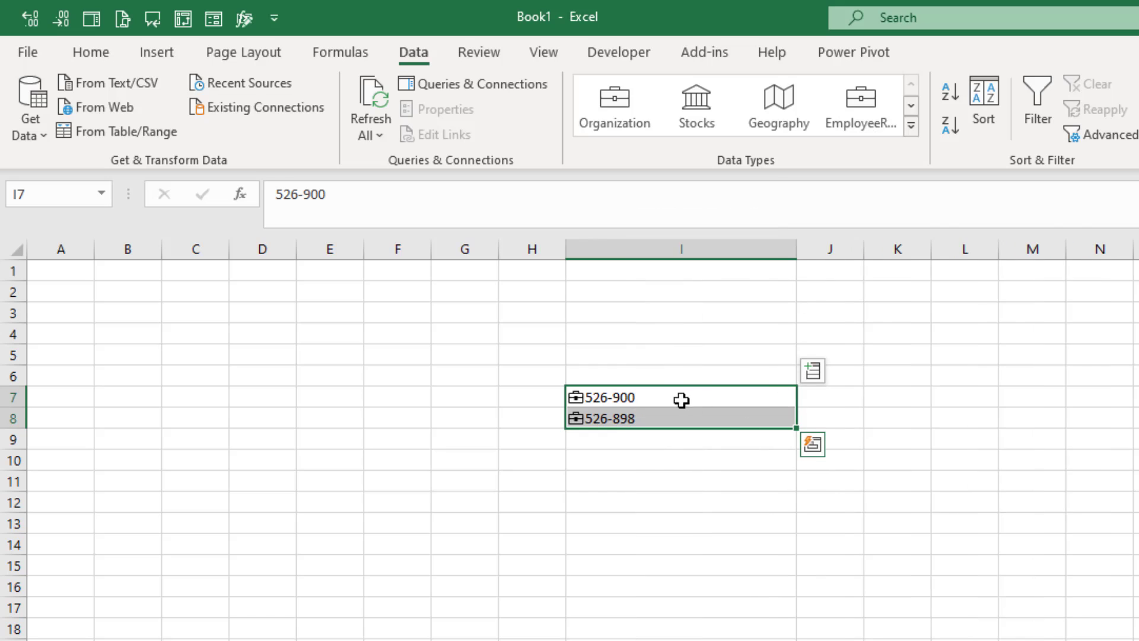
click(679, 397)
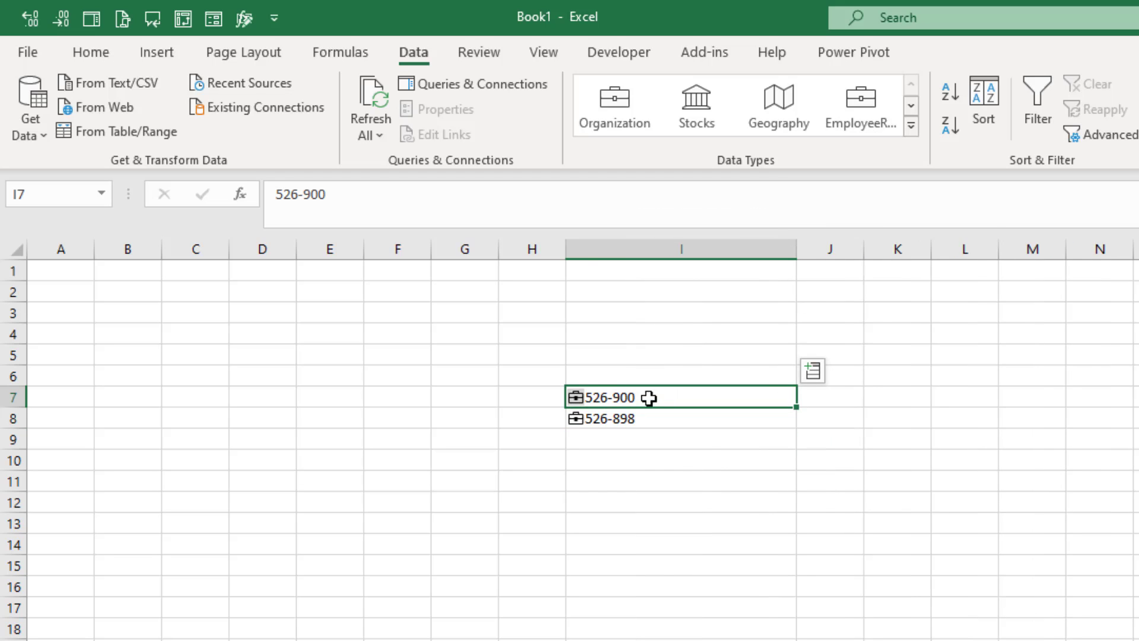
click(577, 399)
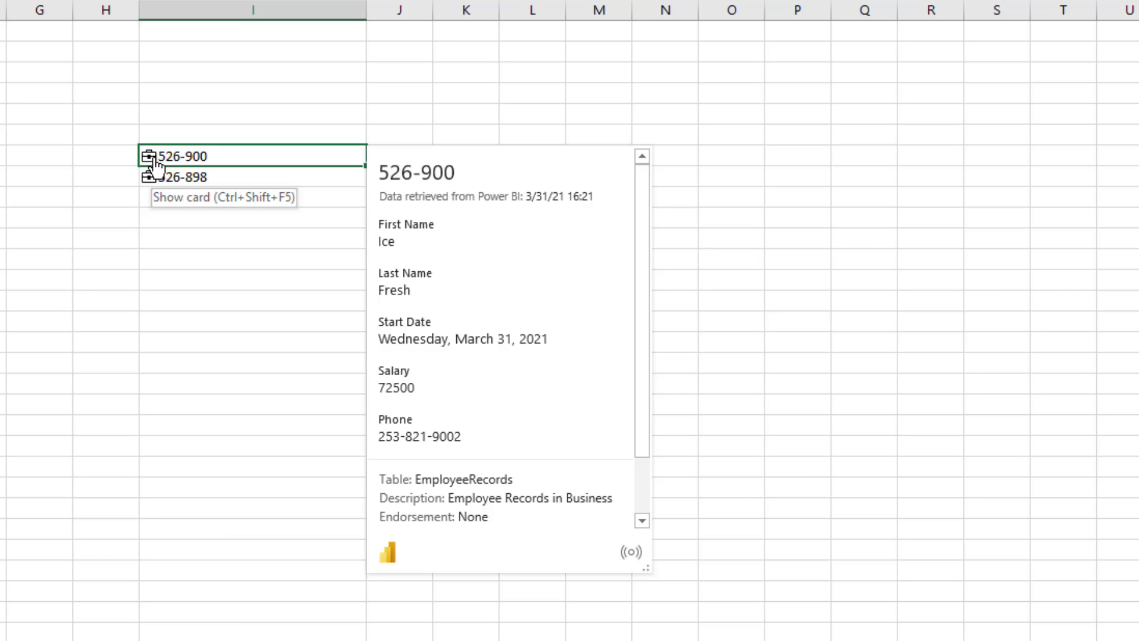